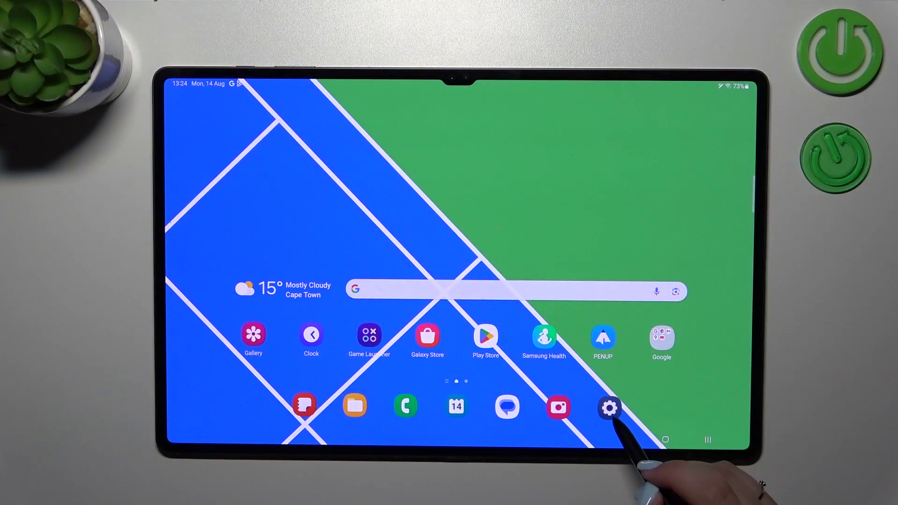
Open Settings and go to Wallpaper and style to view the current blue-green wallpaper.
{"action": "left_click", "coordinate": [610, 408]}
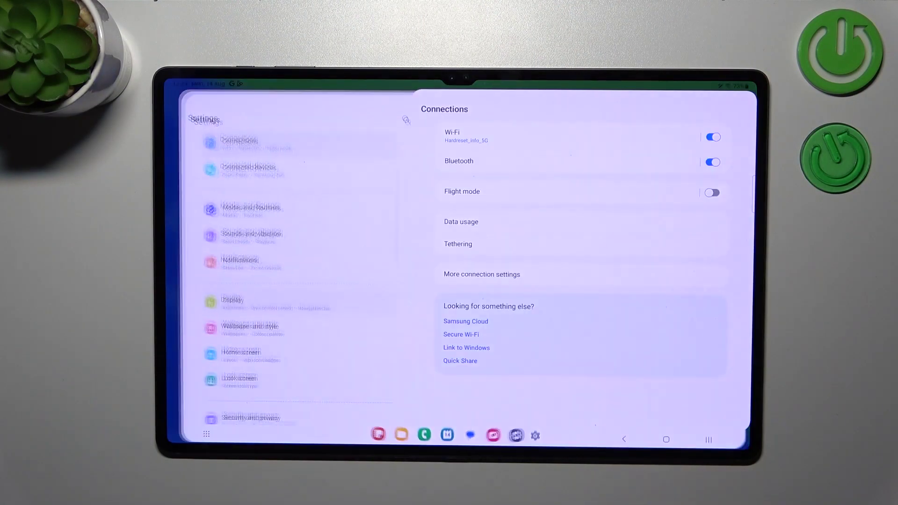
{"action": "scroll", "coordinate": [337, 252], "scroll_direction": "up", "scroll_amount": 1}
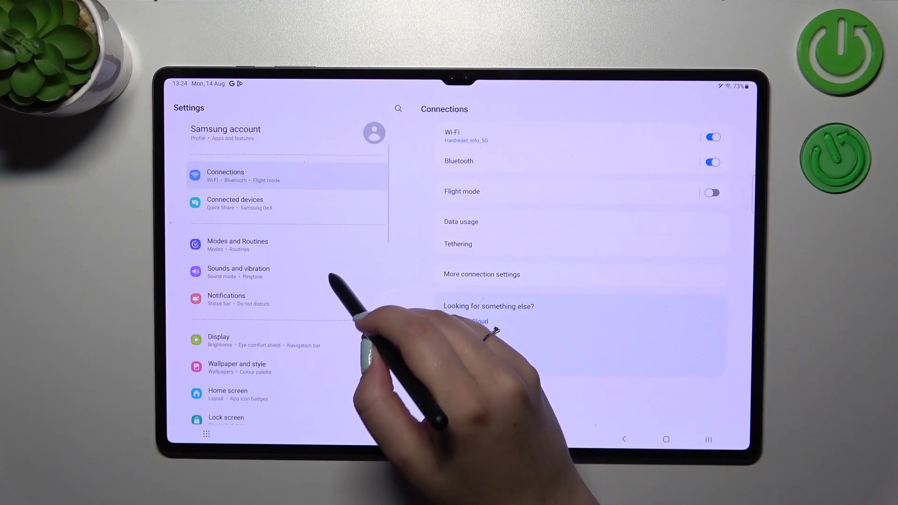
{"action": "scroll", "coordinate": [351, 260], "scroll_direction": "down", "scroll_amount": 2}
{"action": "left_click", "coordinate": [250, 288]}
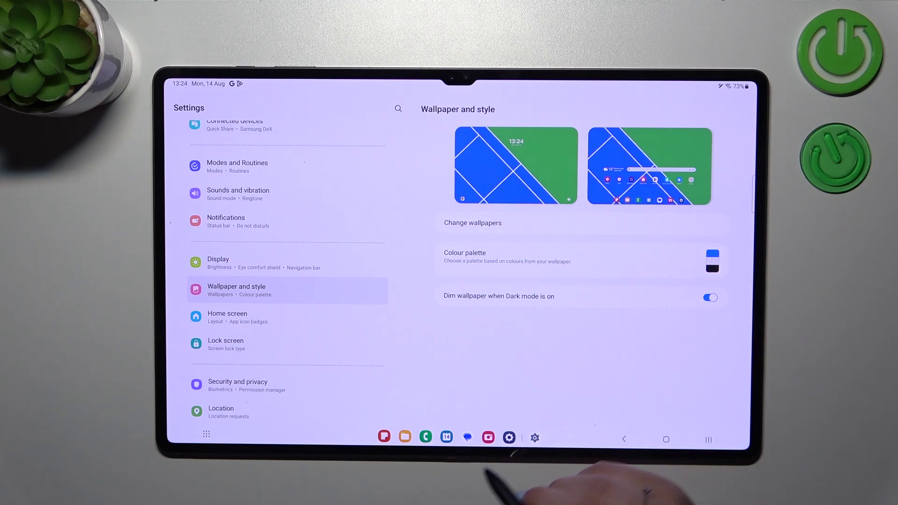
{"action": "left_click", "coordinate": [713, 258]}
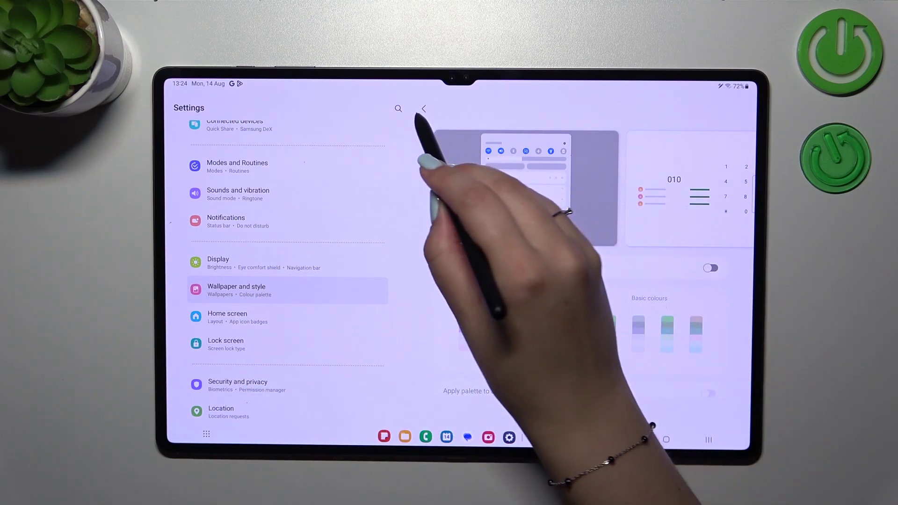
{"action": "left_click", "coordinate": [424, 108]}
Browse wallpapers and open the full Graphical collection.
{"action": "left_click", "coordinate": [566, 223]}
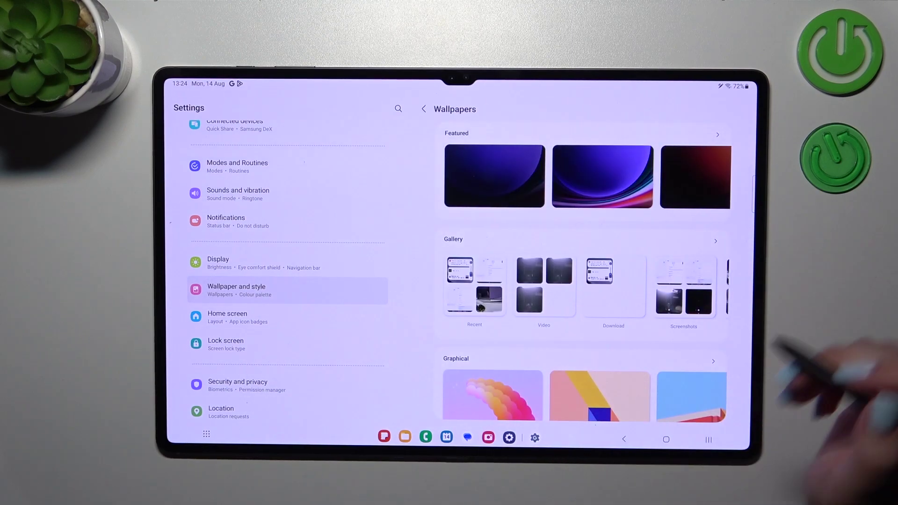
{"action": "scroll", "coordinate": [587, 274], "scroll_direction": "down", "scroll_amount": 5}
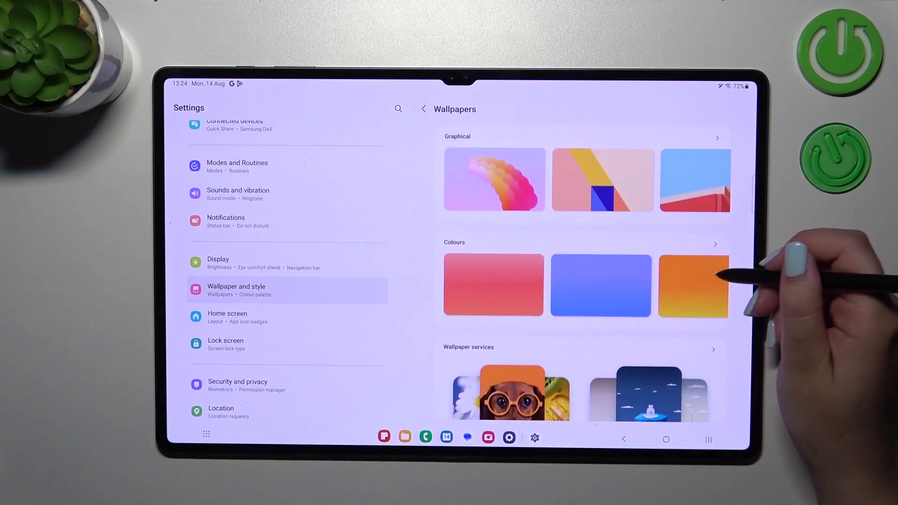
{"action": "scroll", "coordinate": [737, 274], "scroll_direction": "down", "scroll_amount": 4}
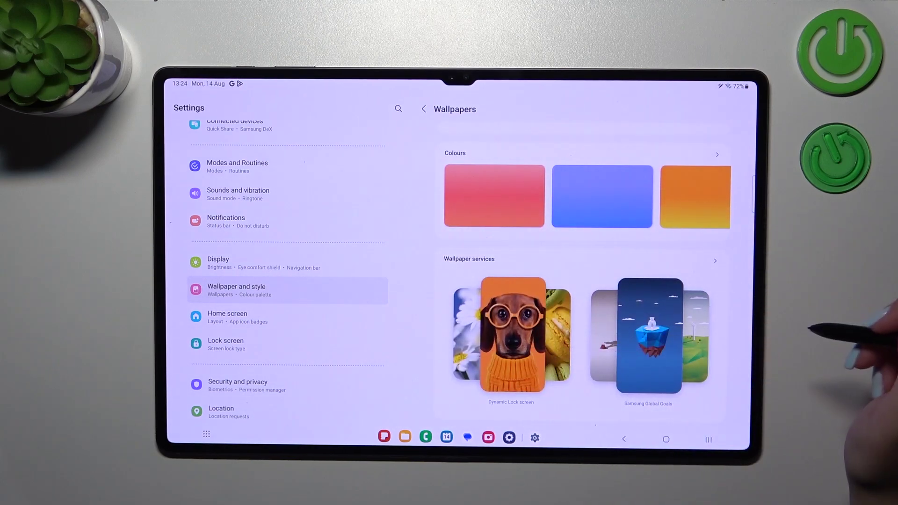
{"action": "scroll", "coordinate": [702, 281], "scroll_direction": "up", "scroll_amount": 4}
{"action": "scroll", "coordinate": [695, 273], "scroll_direction": "up", "scroll_amount": 5}
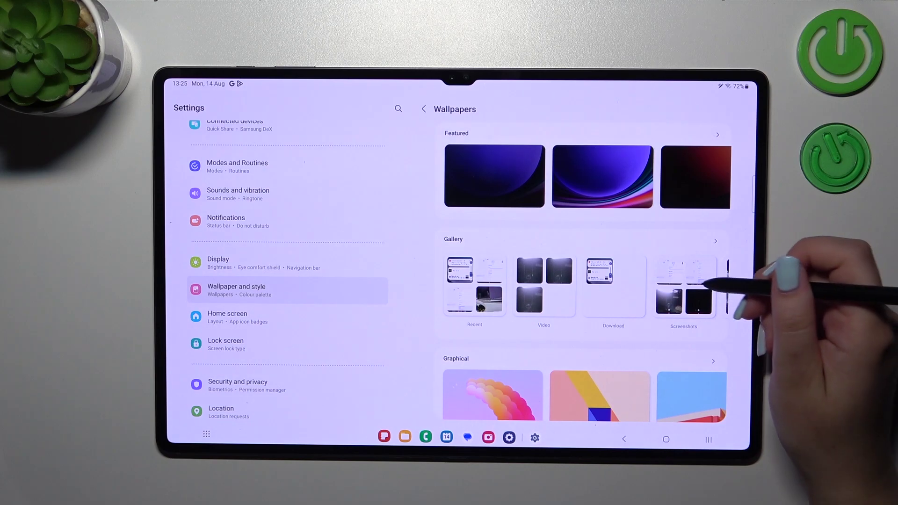
{"action": "scroll", "coordinate": [702, 281], "scroll_direction": "down", "scroll_amount": 3}
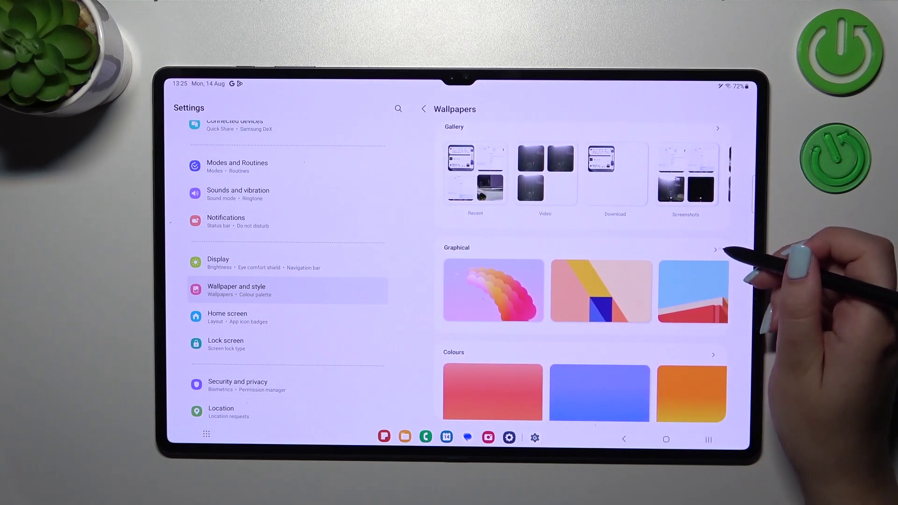
{"action": "left_click", "coordinate": [715, 249]}
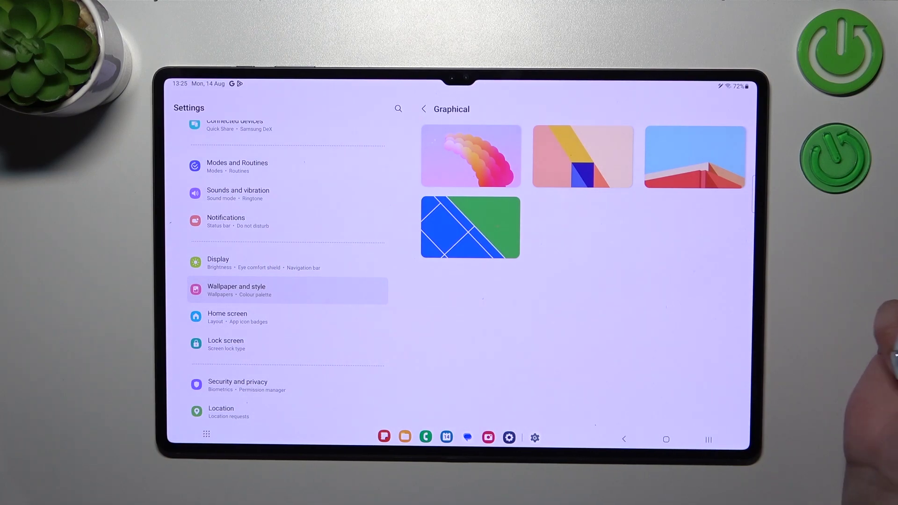
Pick the pink-orange bubble wallpaper for lock and home screens and confirm it.
{"action": "left_click", "coordinate": [495, 171]}
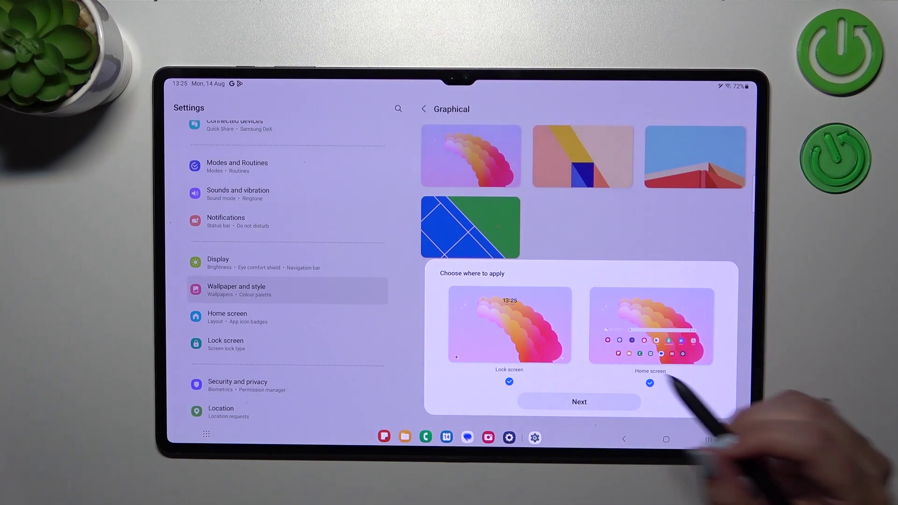
{"action": "left_click", "coordinate": [618, 401]}
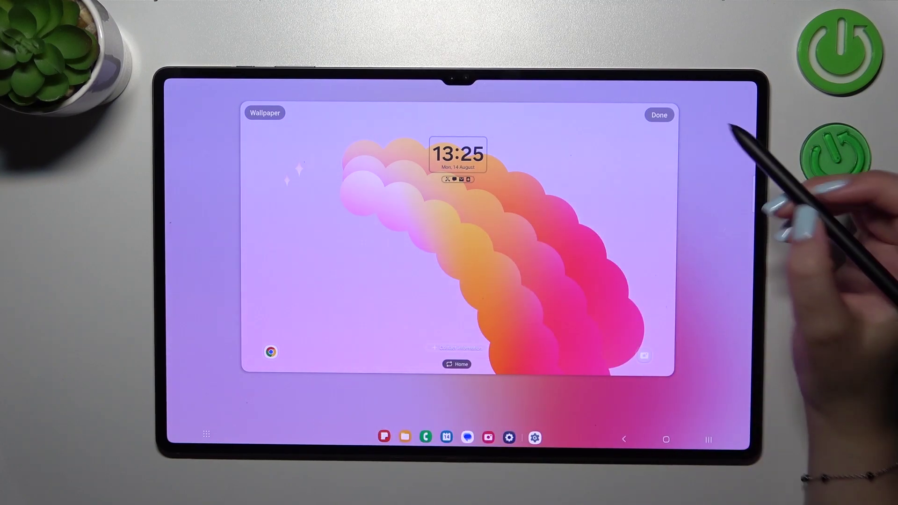
{"action": "left_click", "coordinate": [659, 115]}
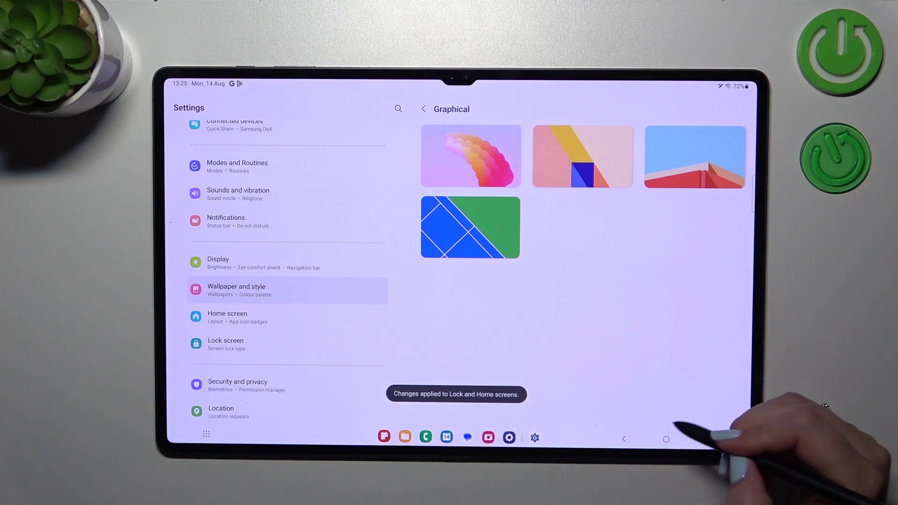
{"action": "left_click", "coordinate": [666, 439]}
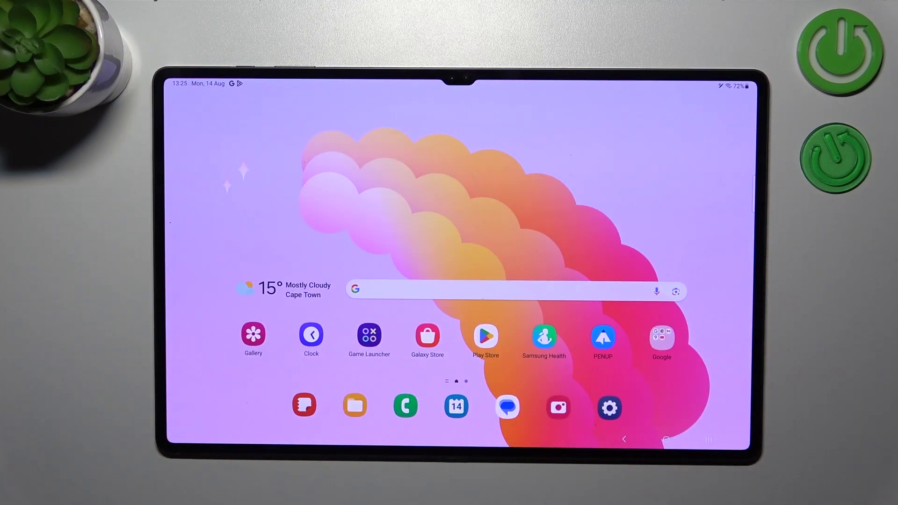